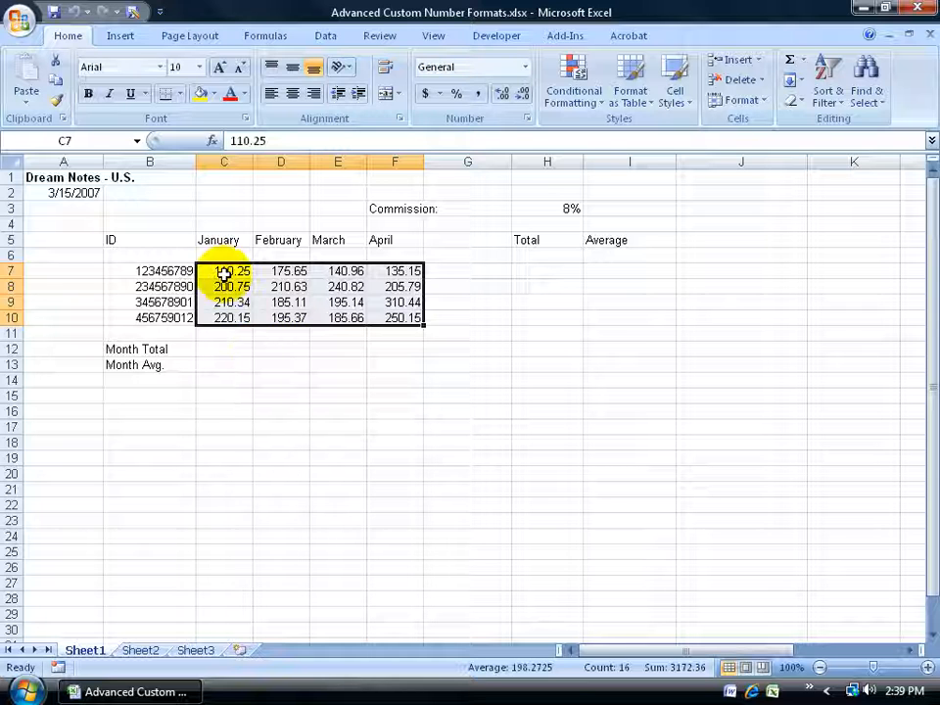
Open the cell formatting for C7:F10 and choose the custom code _($* #,##0.00_);_($* (#,##0.00);_($* "-"??_);_(@_) as the starting point.
right_click(300, 293)
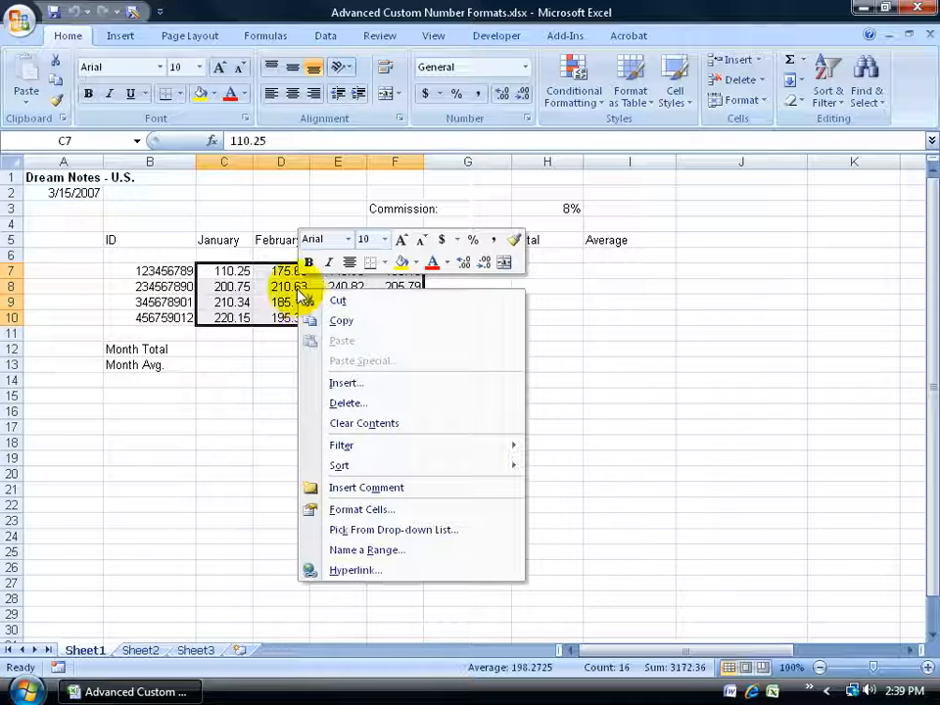
click(360, 509)
drag(302, 262, 377, 139)
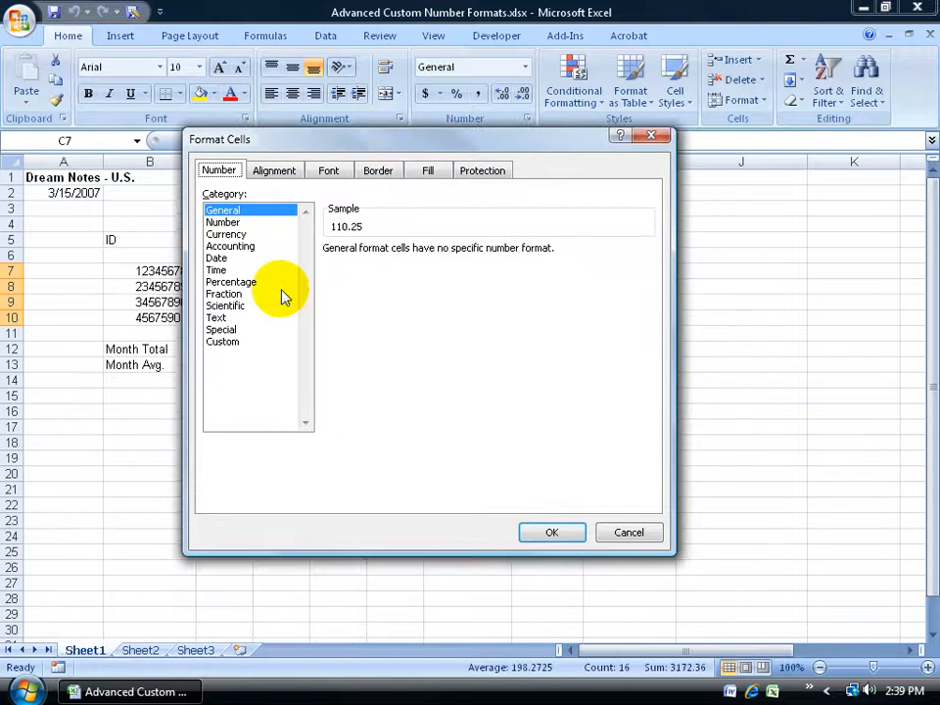
click(223, 341)
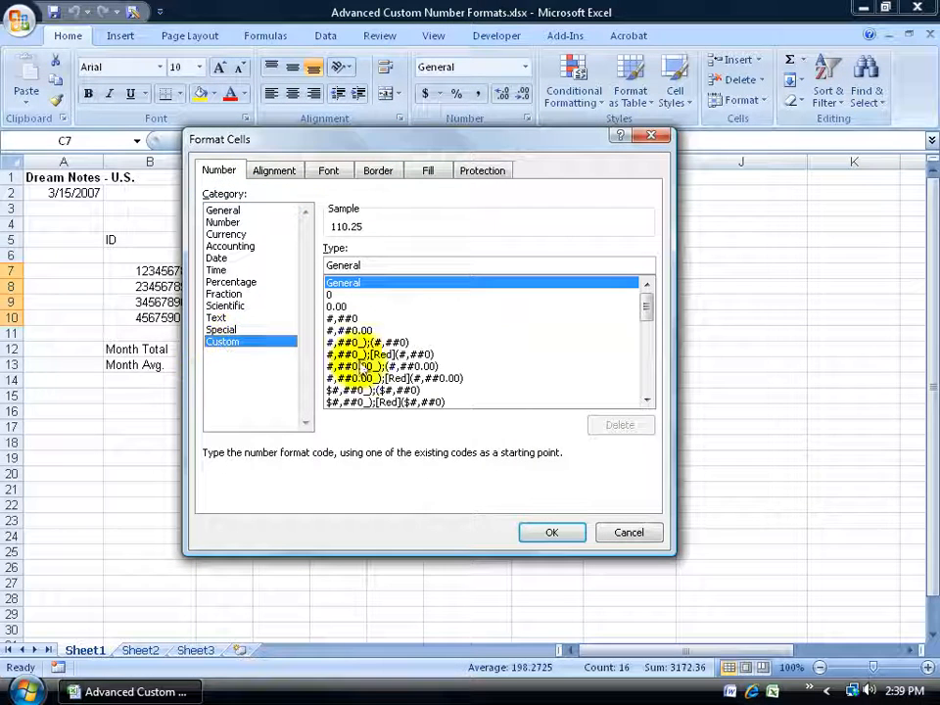
drag(644, 310, 650, 388)
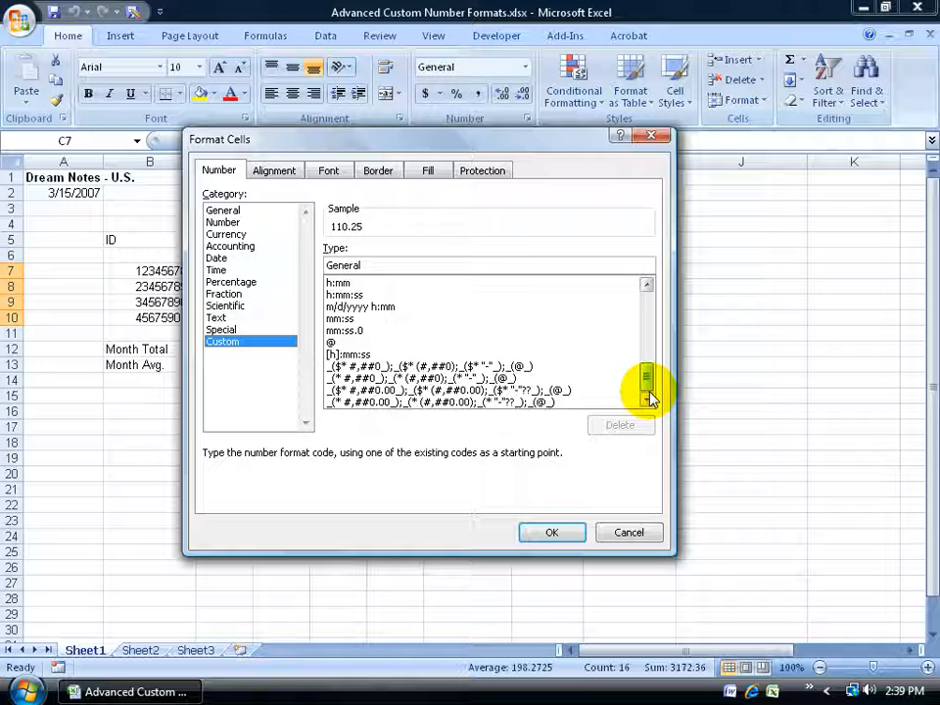
click(526, 390)
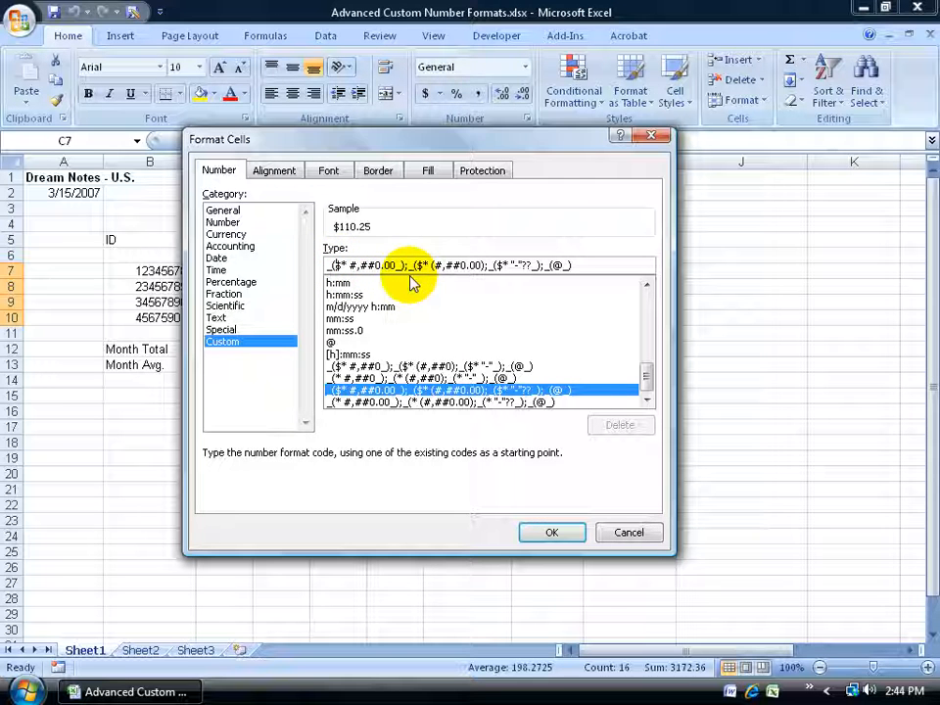
Add a plus sign before the dollar sign in the positive section, and a minus sign and [red] in the negative section.
text(+)
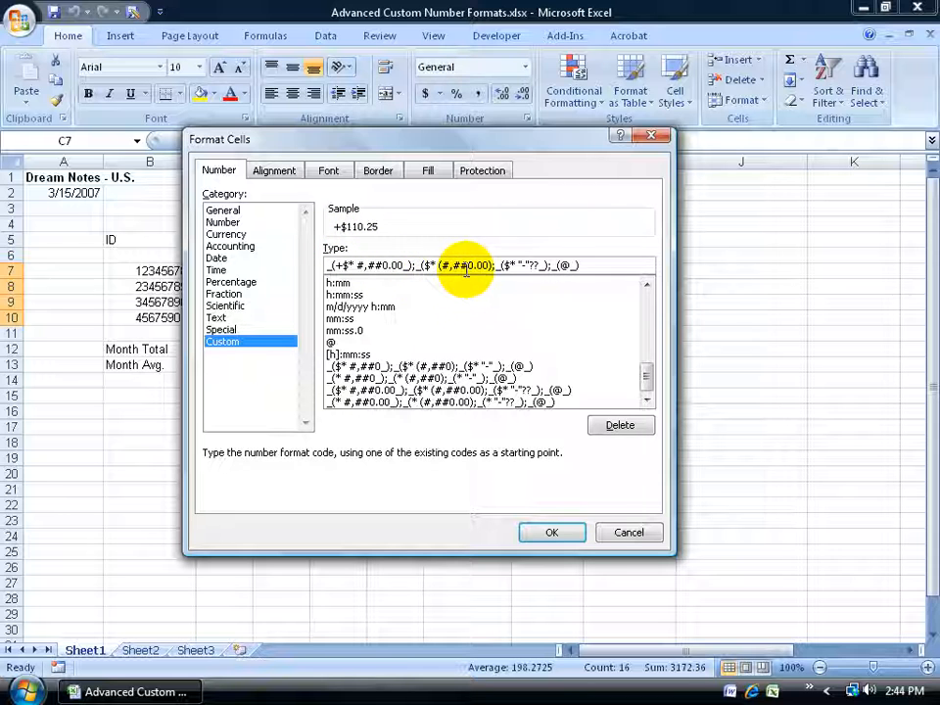
text(-)
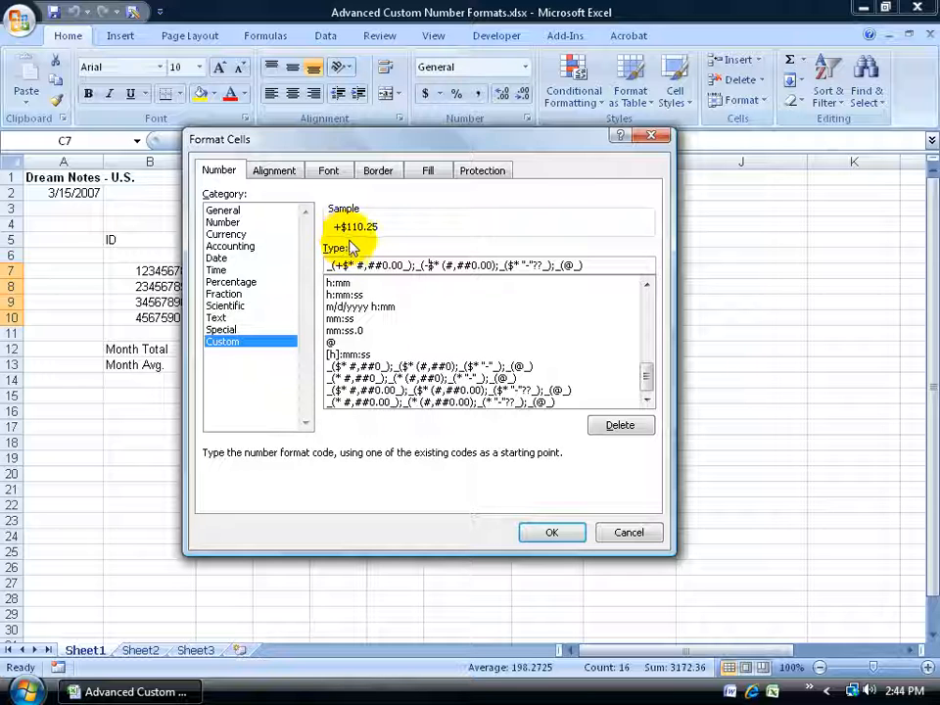
click(416, 266)
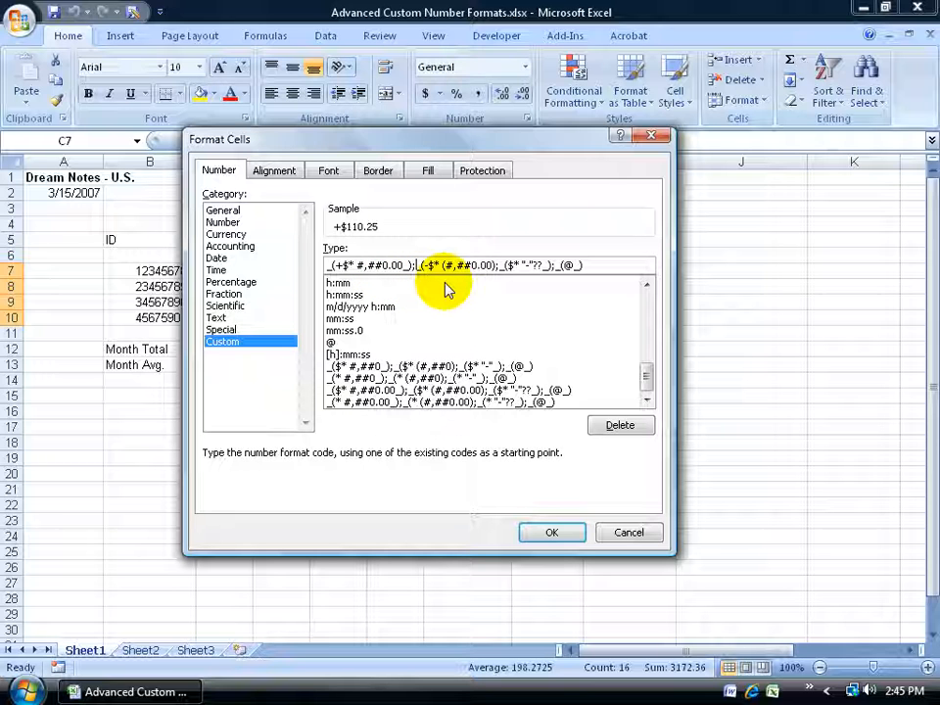
text([)
text(red)
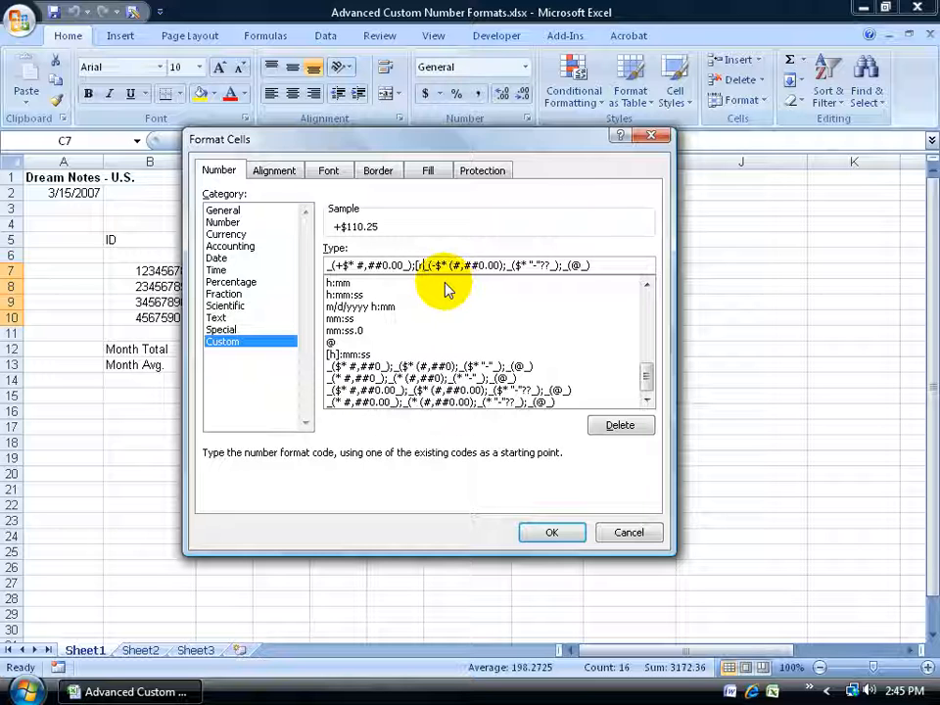
text(])
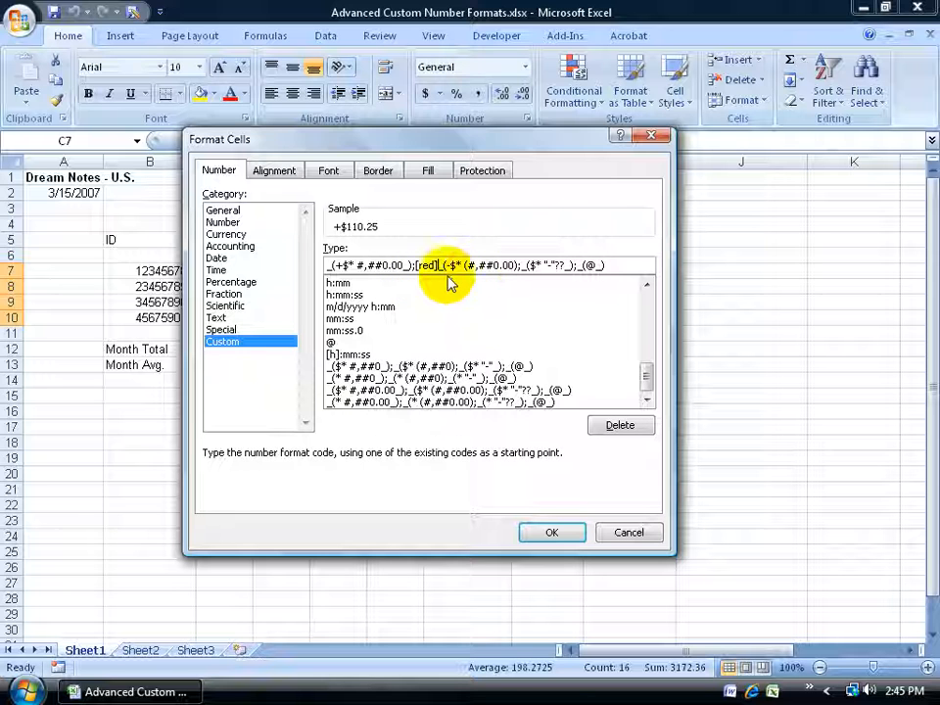
Add [magenta] at the start of the format code's zero section and replace its quoted dash with Null.
click(519, 265)
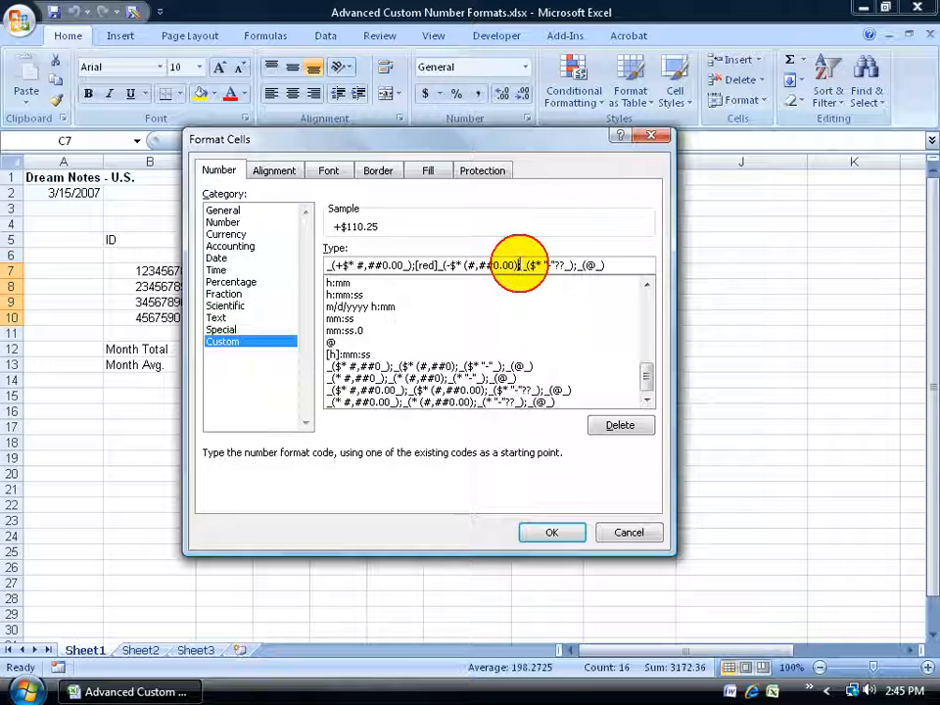
click(522, 268)
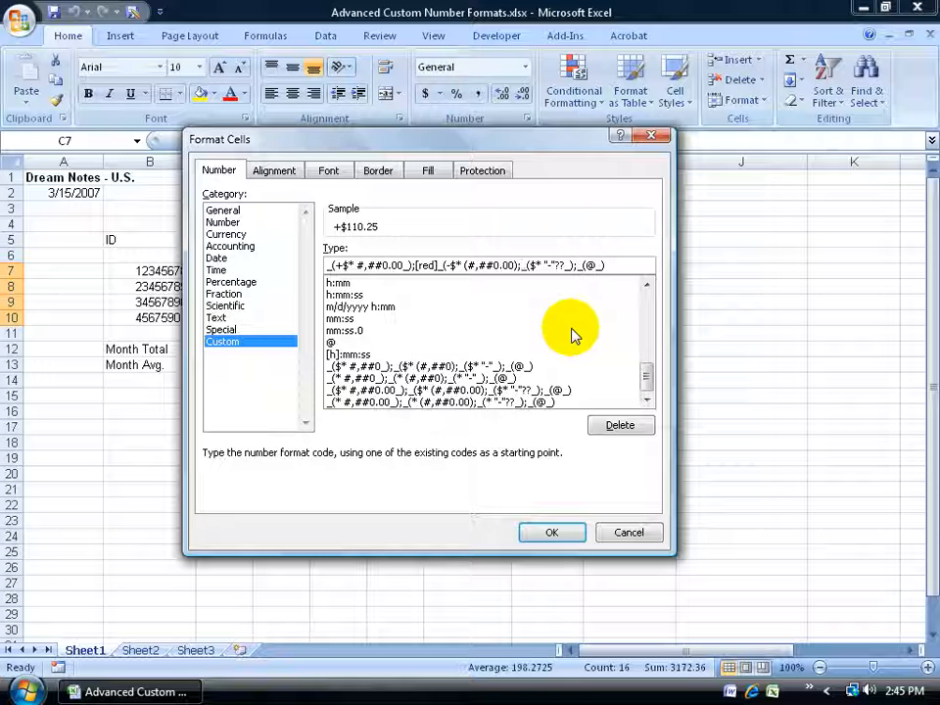
text([mag)
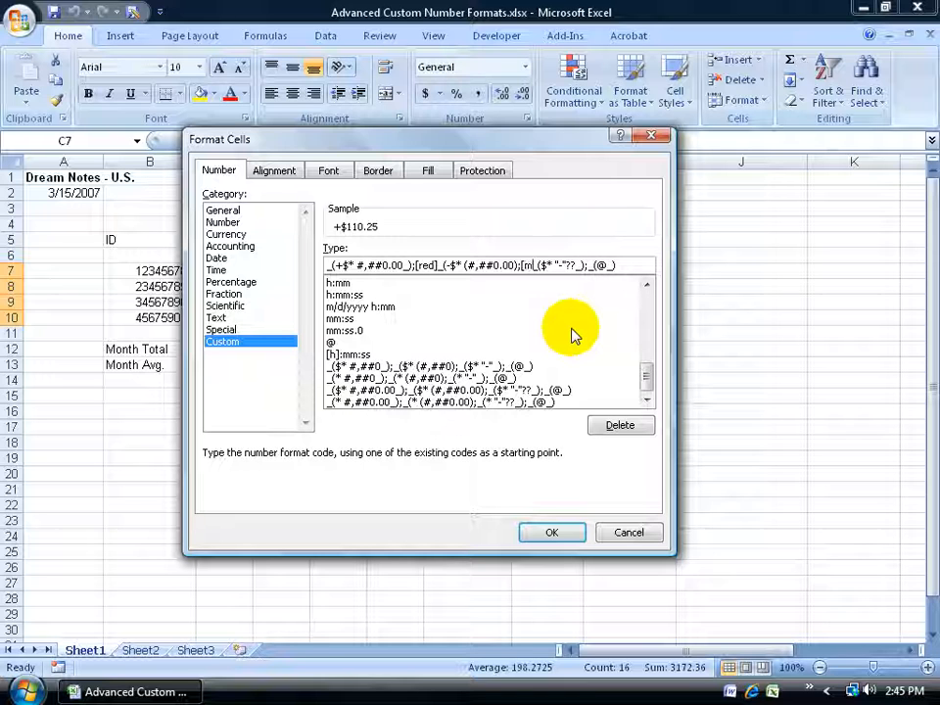
text(enta])
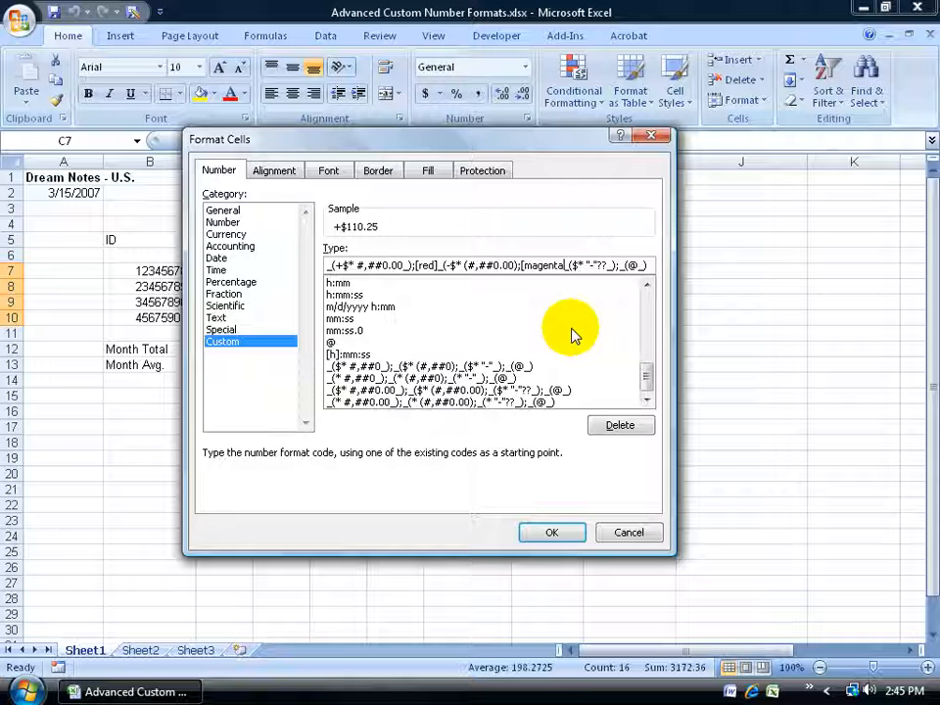
click(594, 264)
key(Delete)
text(Null)
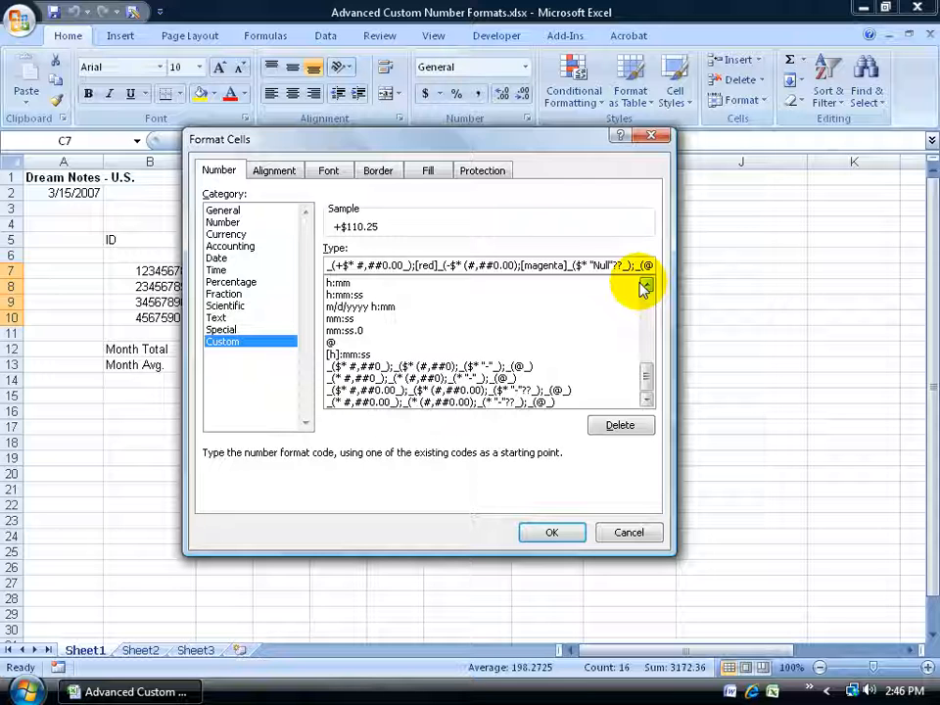
Add [Cyan] at the start of the format code's text section and apply the custom format to the cells.
drag(640, 265, 656, 266)
click(635, 266)
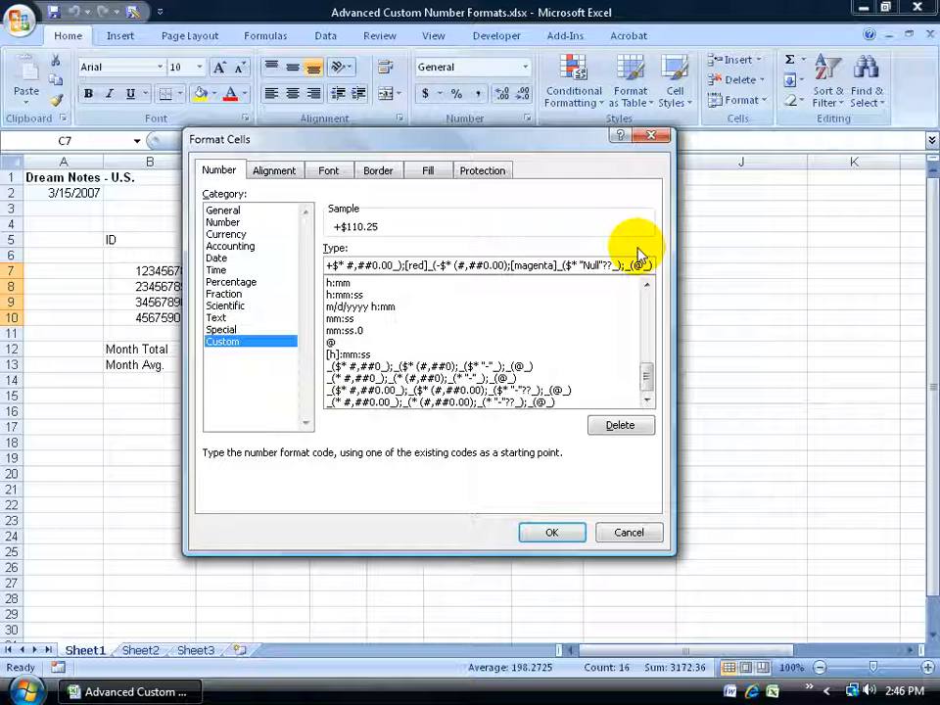
text([)
text(Cyan)
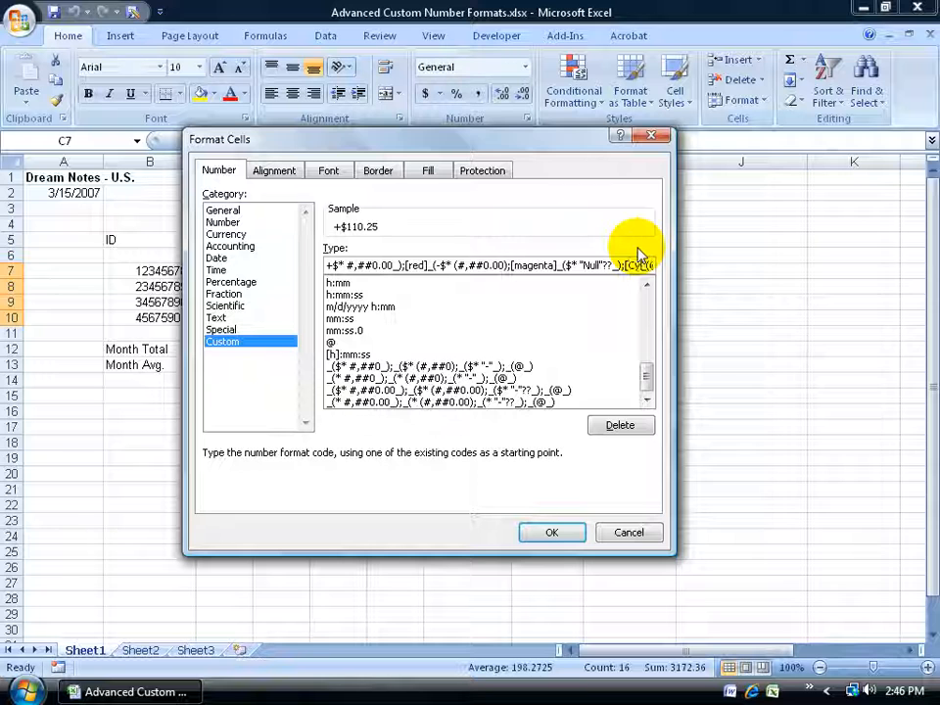
text(]_(@_)
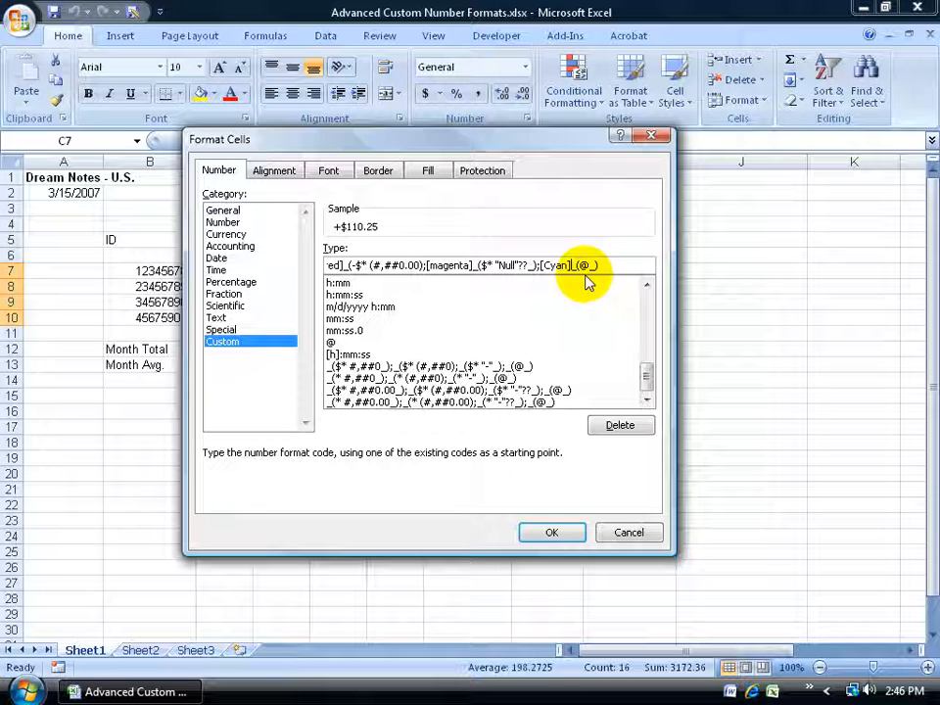
click(554, 532)
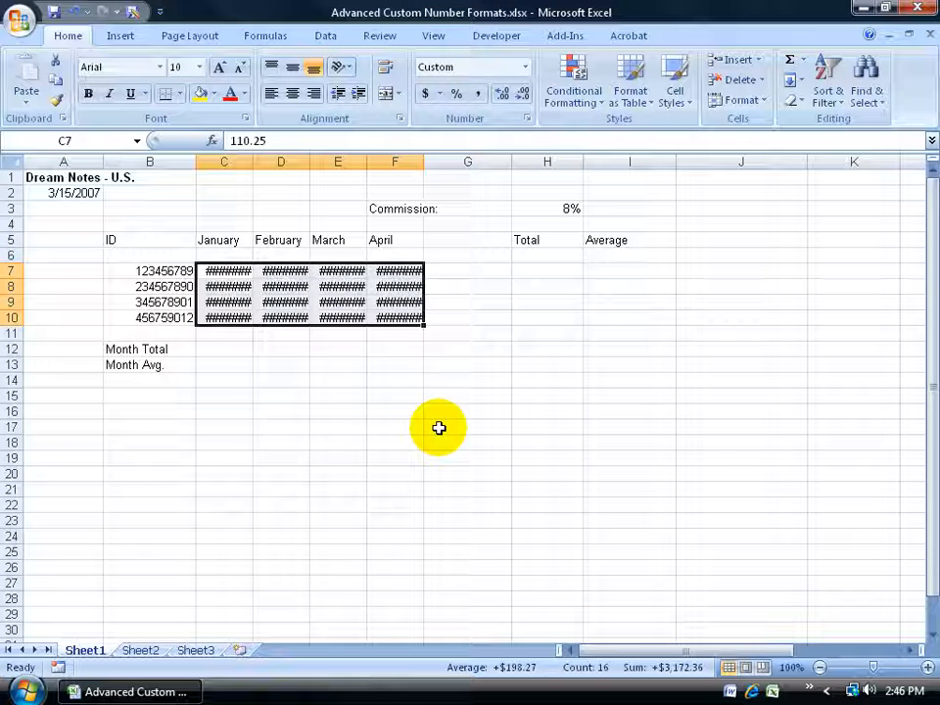
Widen columns C through F so the newly formatted January to April amounts fit.
mouse_move(245, 285)
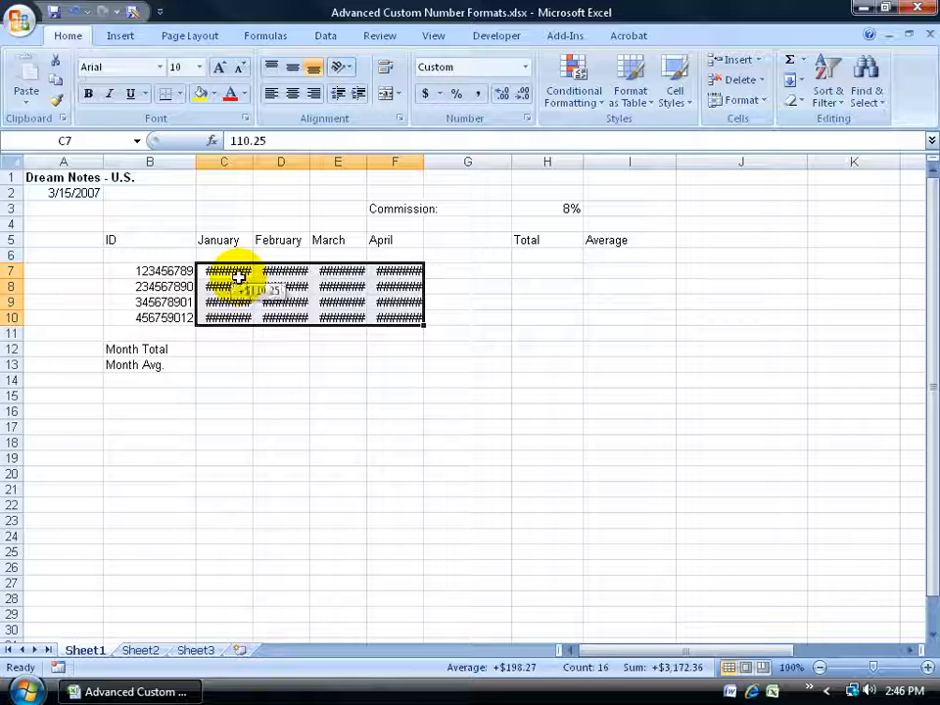
double_click(253, 161)
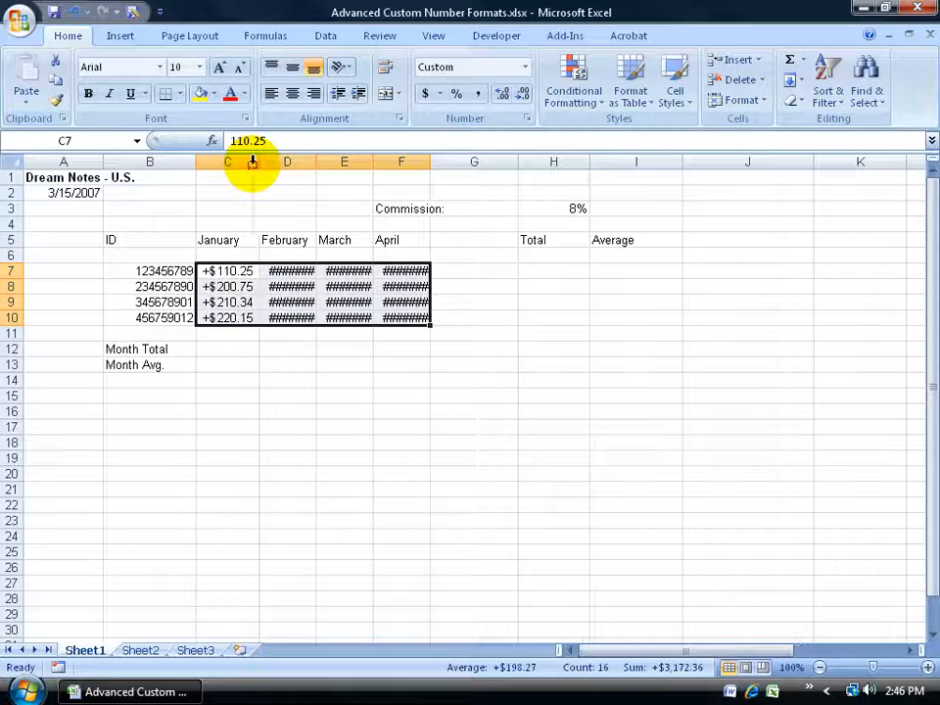
double_click(315, 162)
double_click(375, 164)
double_click(447, 161)
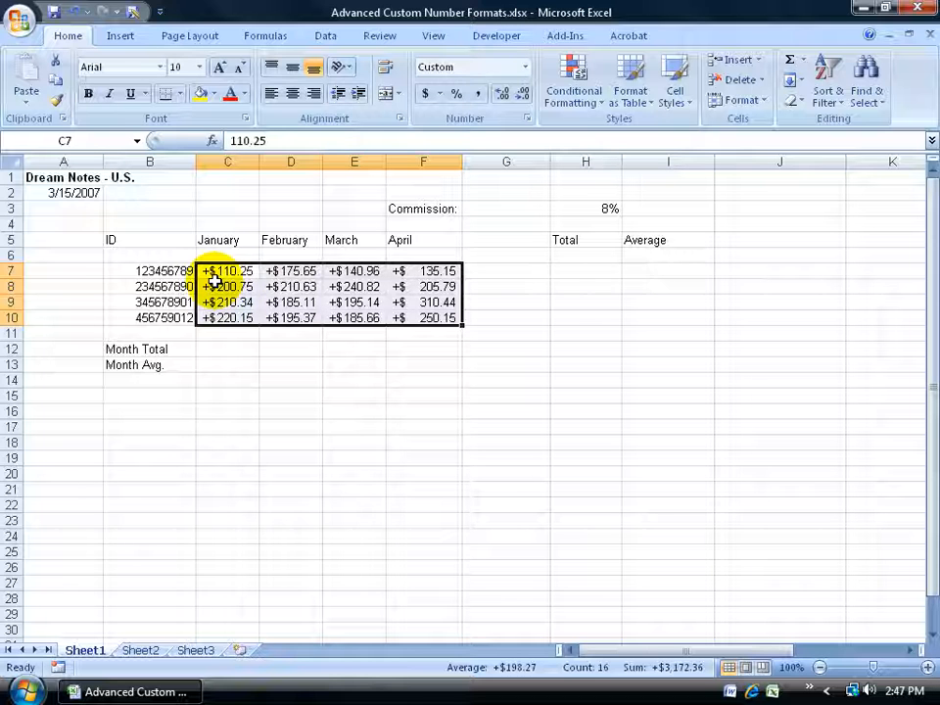
Change the February amount in cell D8 to -210.63 to test the negative section.
click(284, 287)
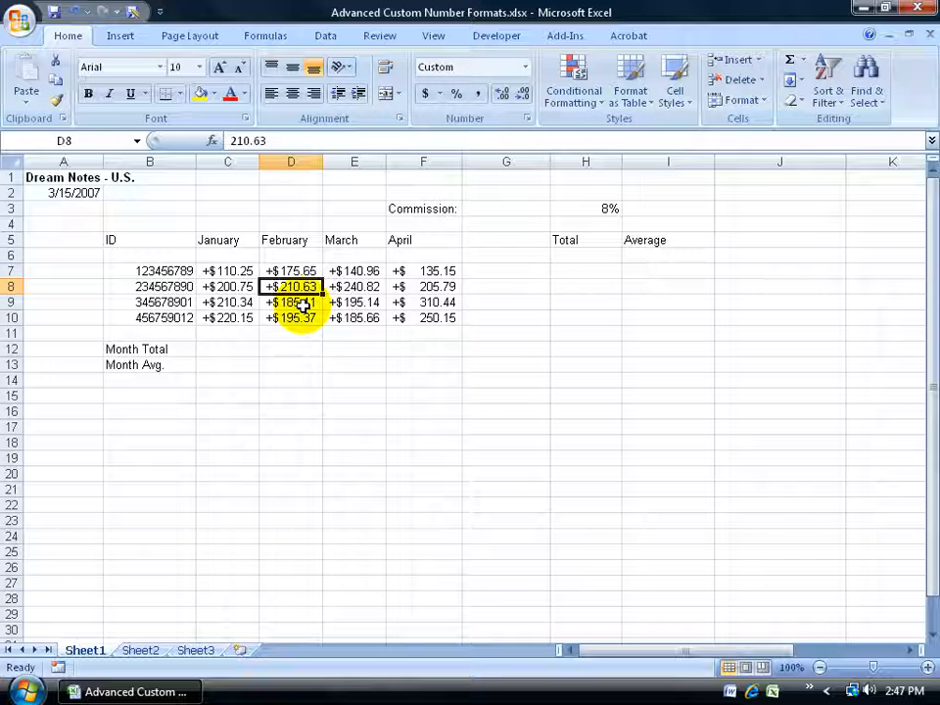
click(227, 140)
text(-)
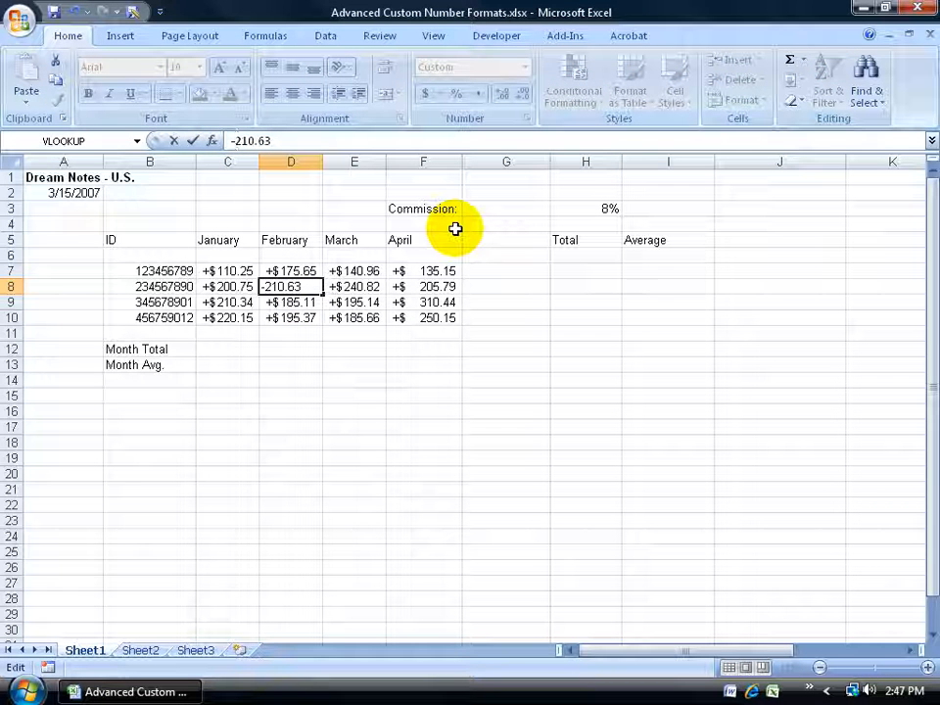
key(Return)
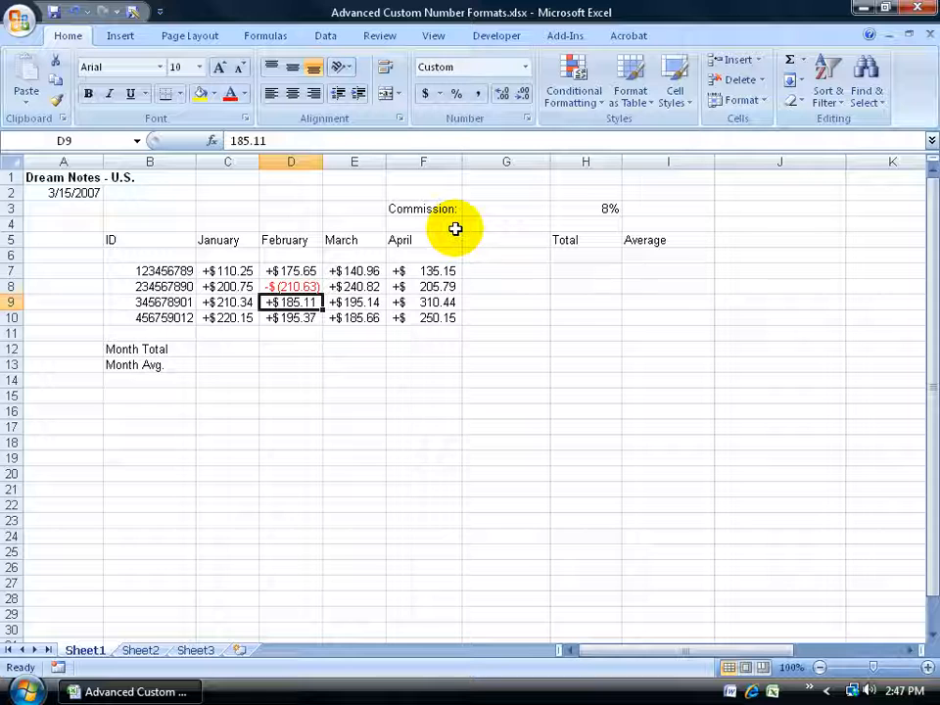
Enter 0 in cell E8 and the word text in cell F8 to test the zero and text sections.
click(349, 288)
text(0)
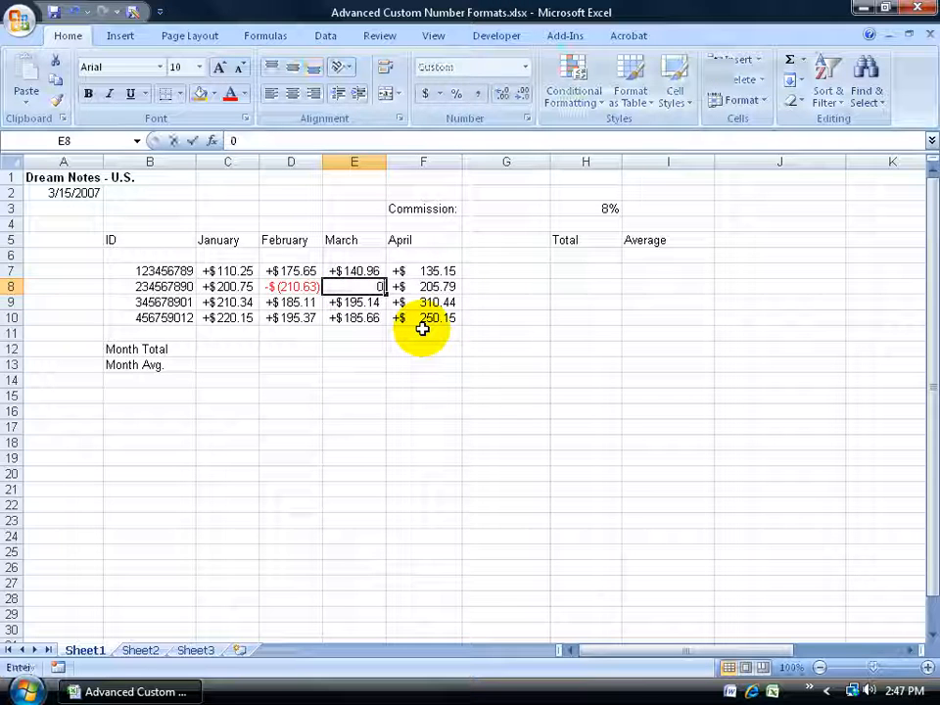
key(Return)
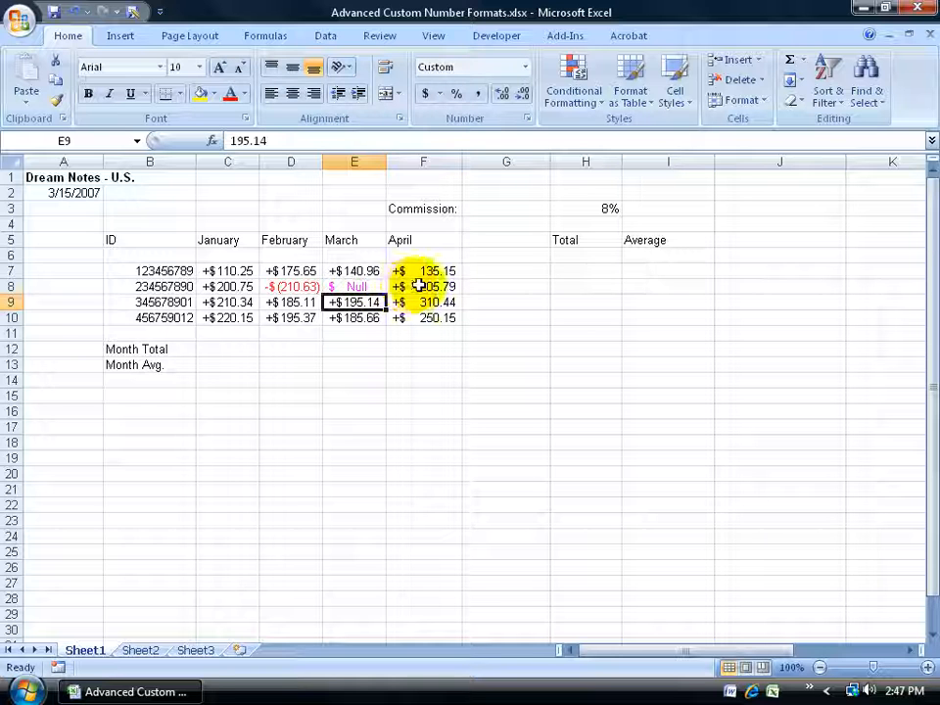
click(418, 286)
text(text)
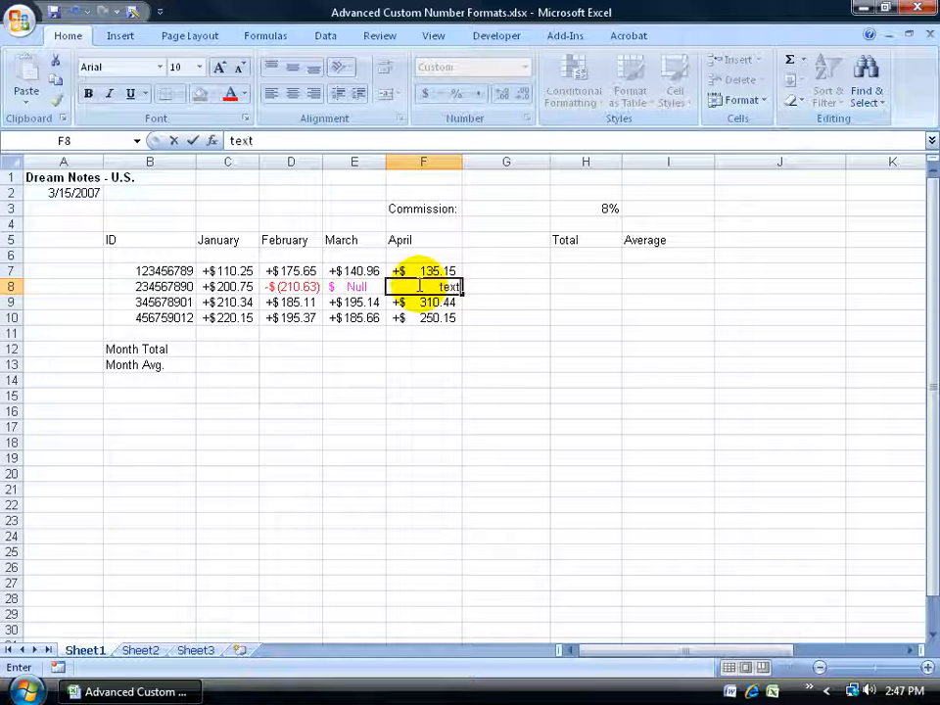
key(Return)
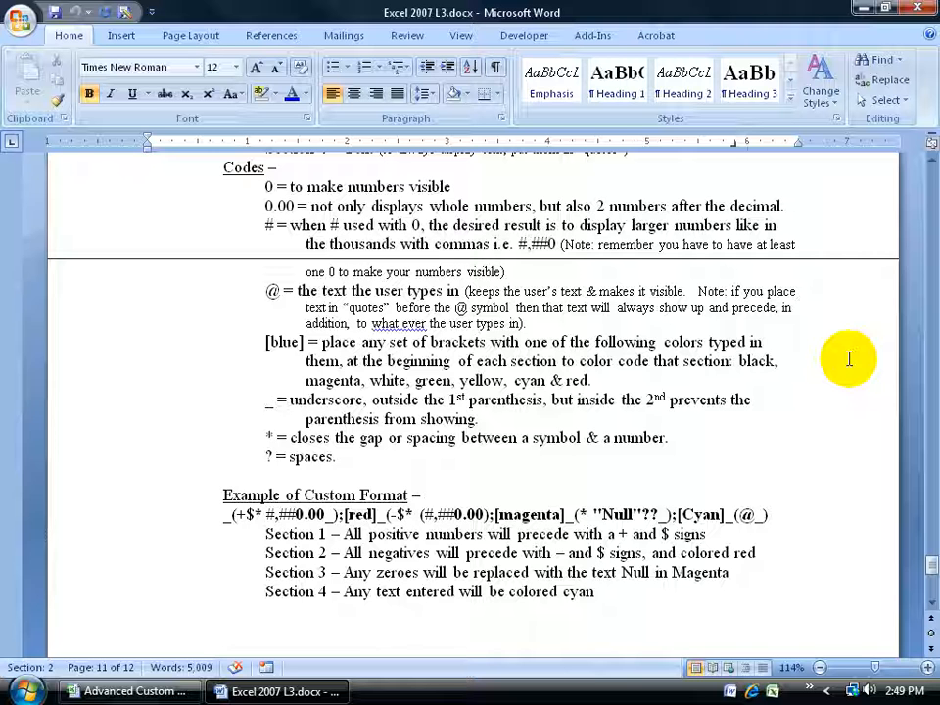
In the Word notes, find Example of Custom Format and highlight the code's first section, _(+$* #,##0.00_);, for review.
click(930, 607)
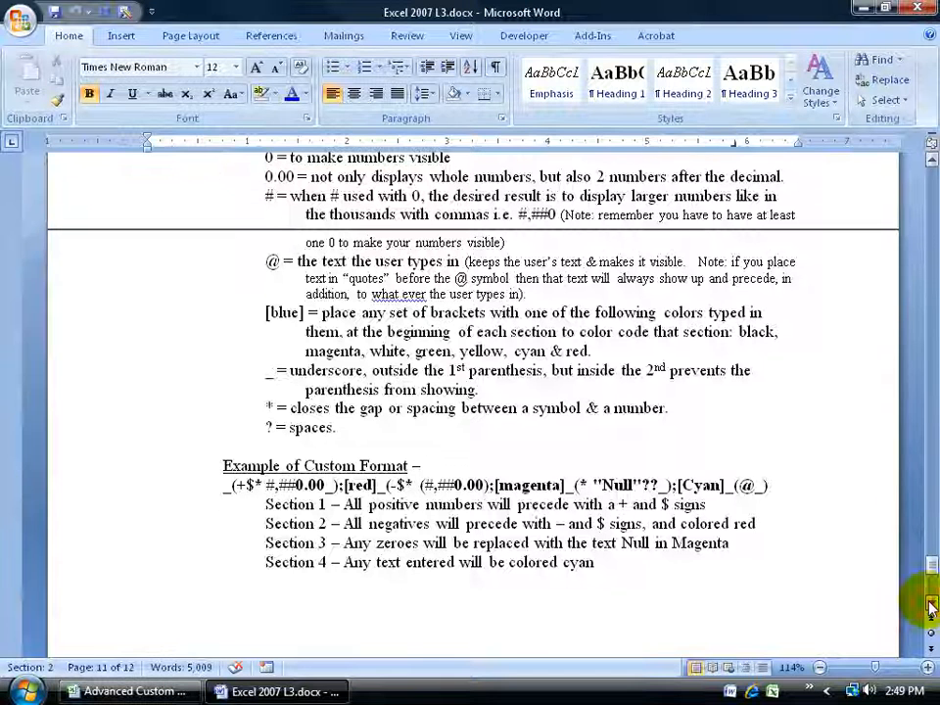
scroll(923, 603, down, 4)
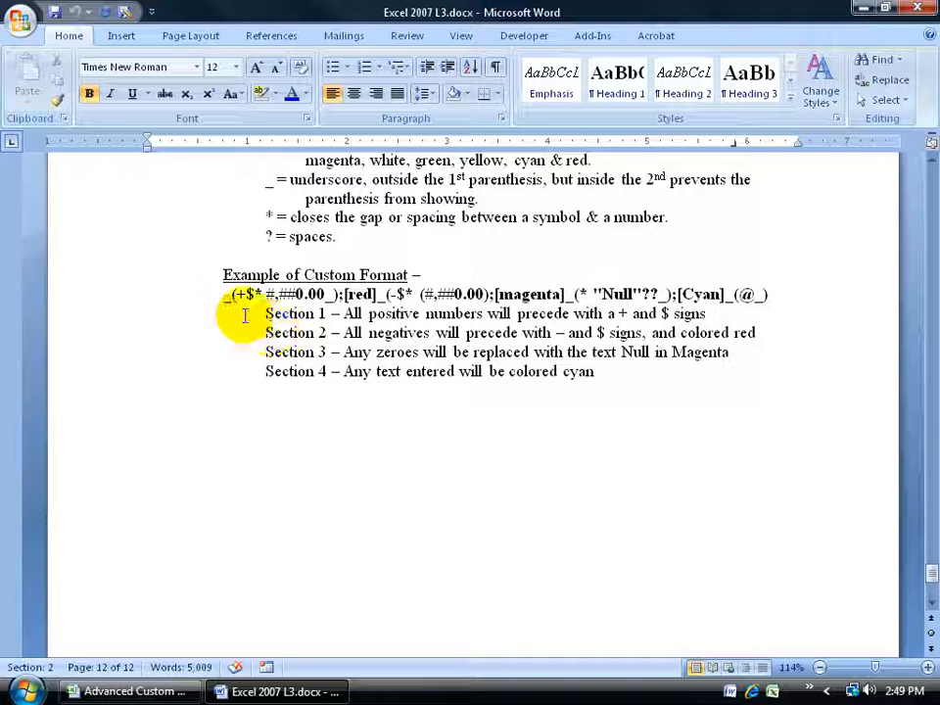
drag(225, 294, 344, 294)
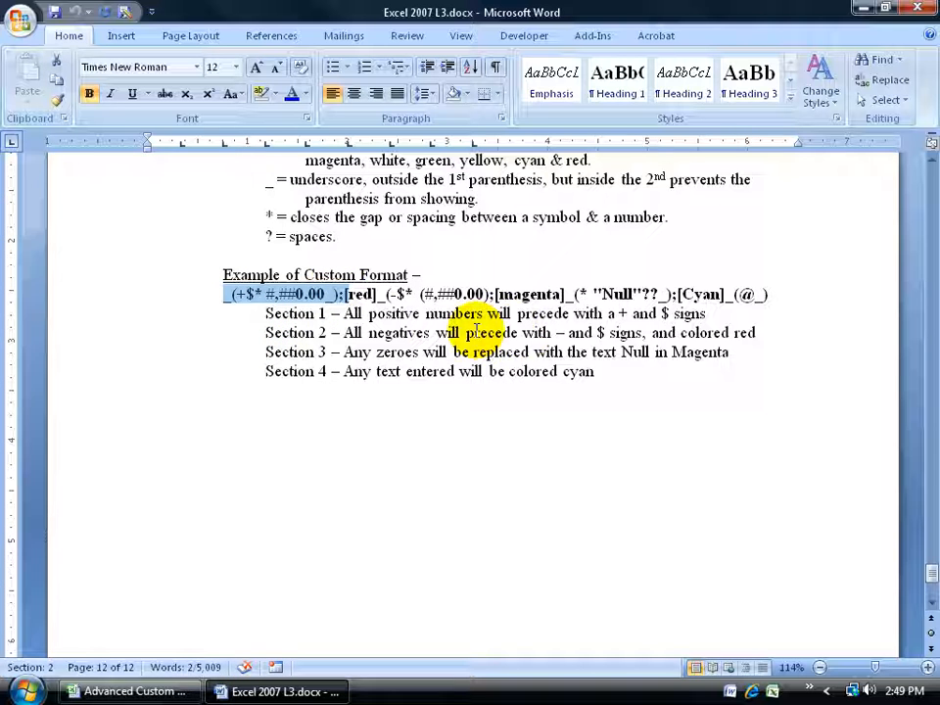